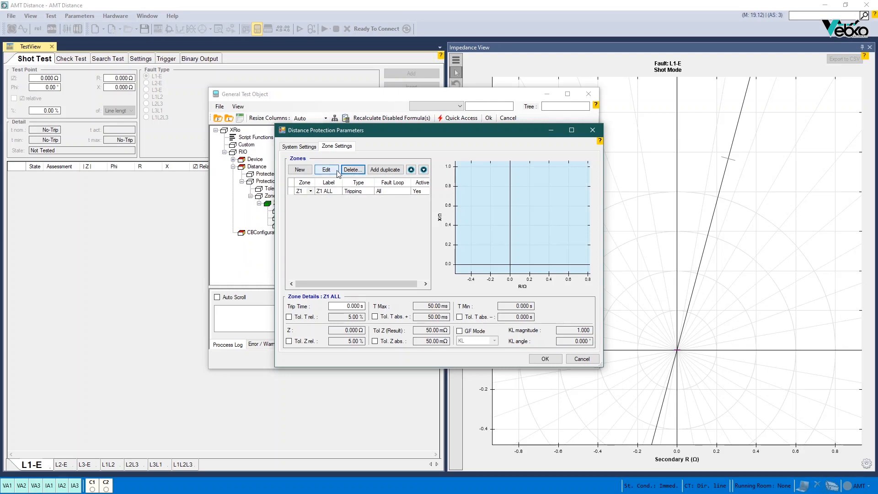
Open the Z1 zone's characteristic for editing and add a first element of type Line polar
{"action": "left_click", "coordinate": [337, 170]}
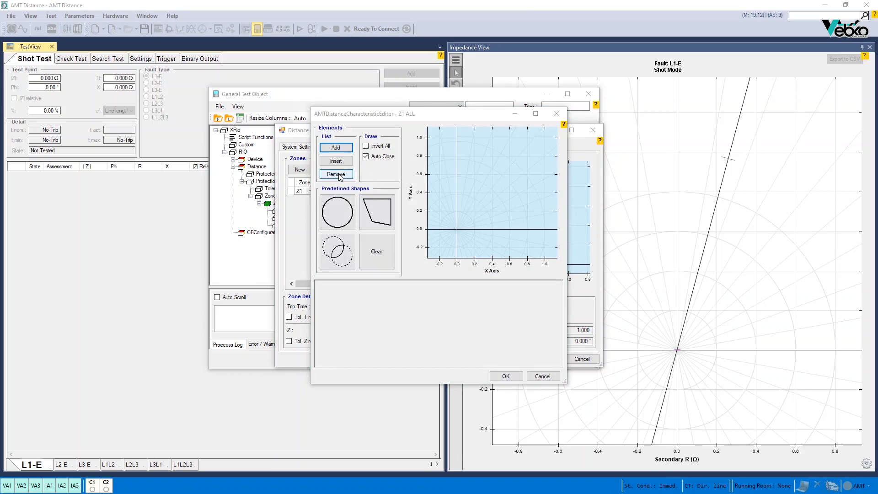
{"action": "left_click", "coordinate": [336, 149]}
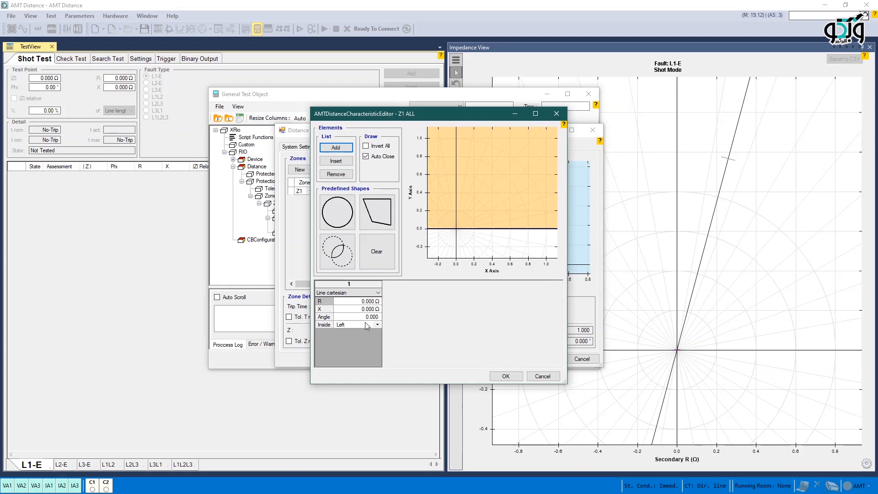
{"action": "left_click", "coordinate": [352, 292]}
{"action": "left_click", "coordinate": [349, 308]}
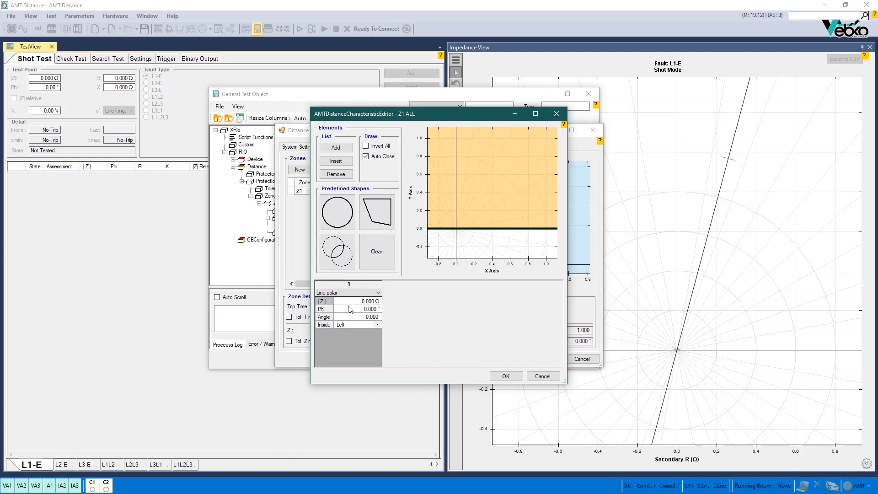
Change element 1 to Arc cartesian with its direction set to CCW
{"action": "left_click", "coordinate": [352, 294]}
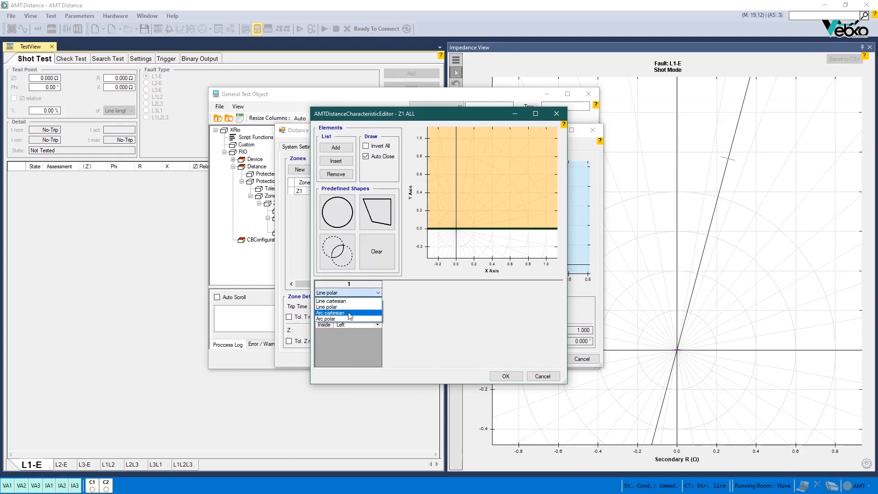
{"action": "left_click", "coordinate": [349, 314]}
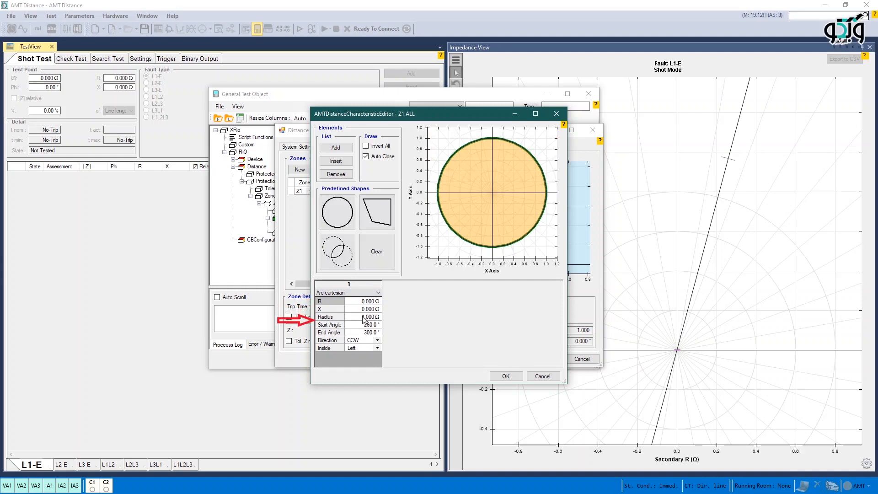
{"action": "left_click", "coordinate": [373, 341]}
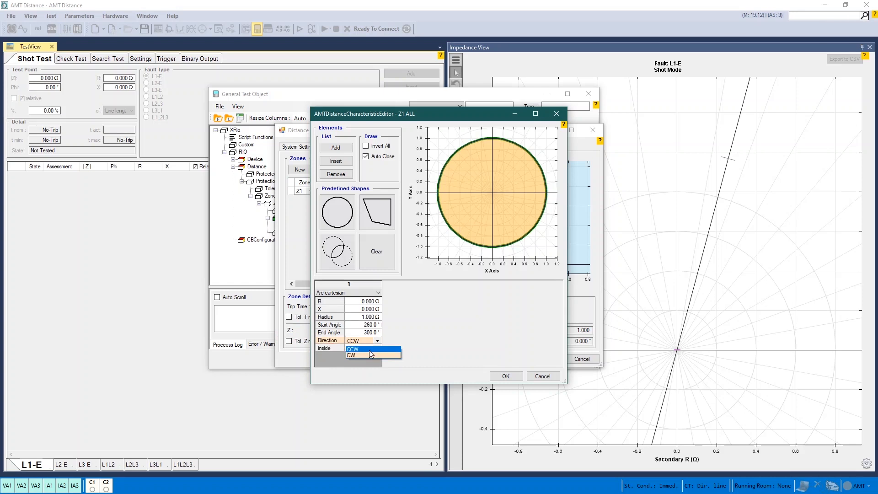
{"action": "left_click", "coordinate": [369, 350]}
Switch element 1 to Arc polar and clear the whole existing characteristic
{"action": "left_click", "coordinate": [348, 292]}
{"action": "left_click", "coordinate": [346, 319]}
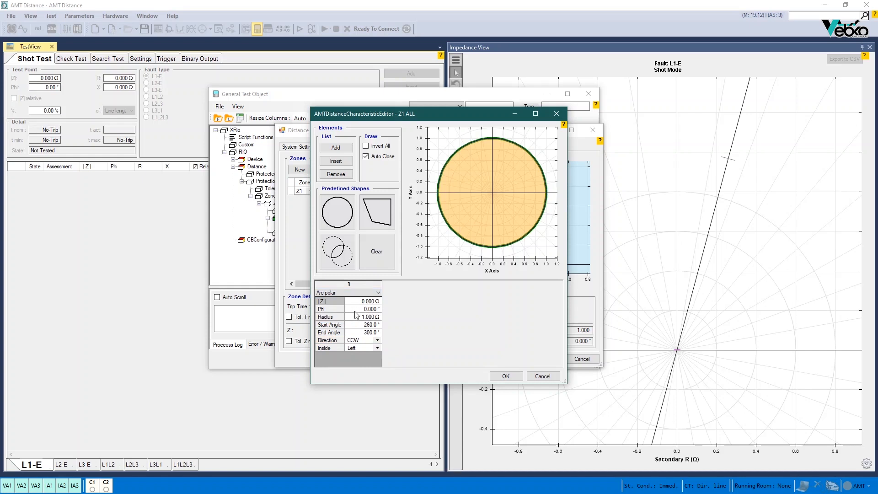
{"action": "left_click", "coordinate": [377, 242]}
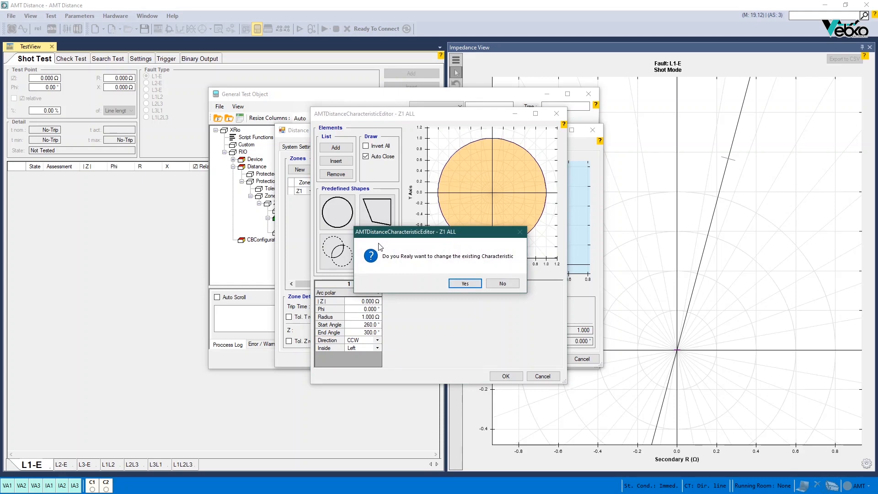
{"action": "left_click", "coordinate": [464, 283]}
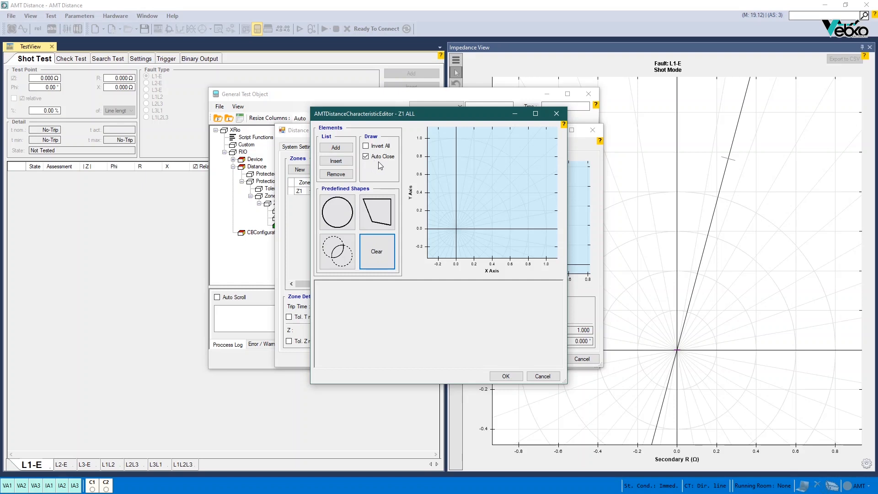
Add a Line cartesian element as element 1 and set its X to -0.1 Ω
{"action": "left_click", "coordinate": [336, 147]}
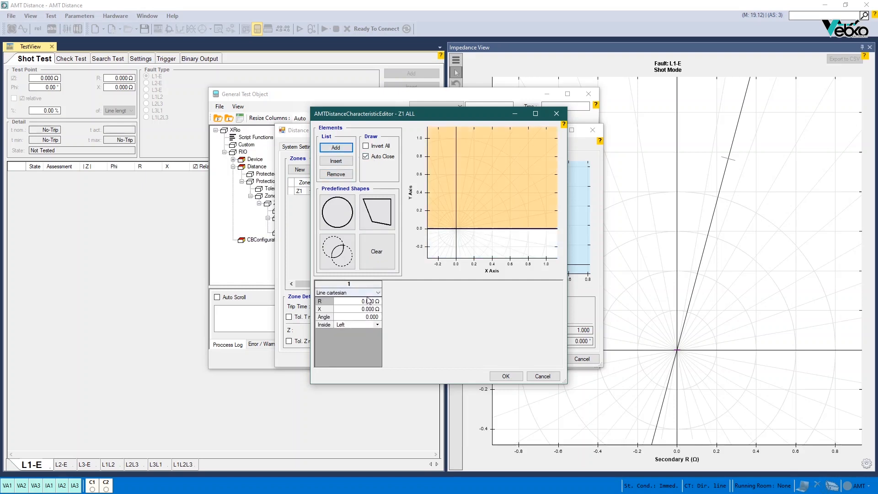
{"action": "left_click", "coordinate": [371, 304]}
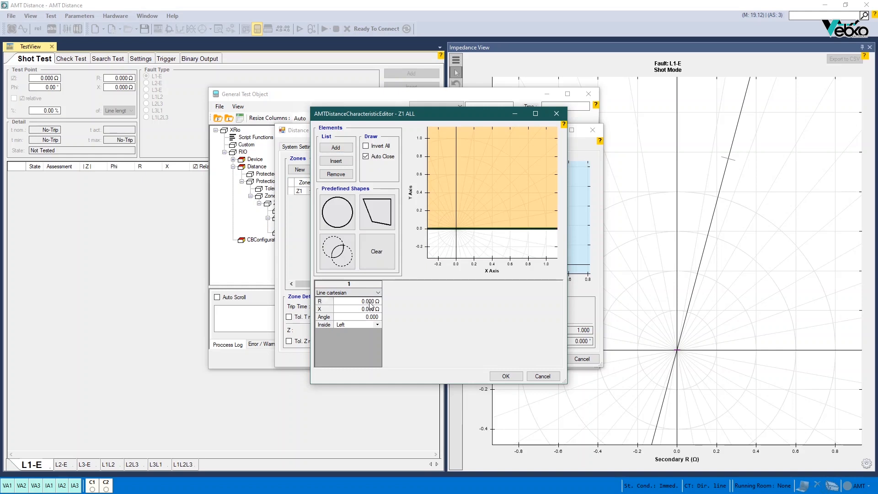
{"action": "left_click", "coordinate": [371, 309]}
{"action": "type", "text": "-0.1"}
{"action": "key", "text": "Return"}
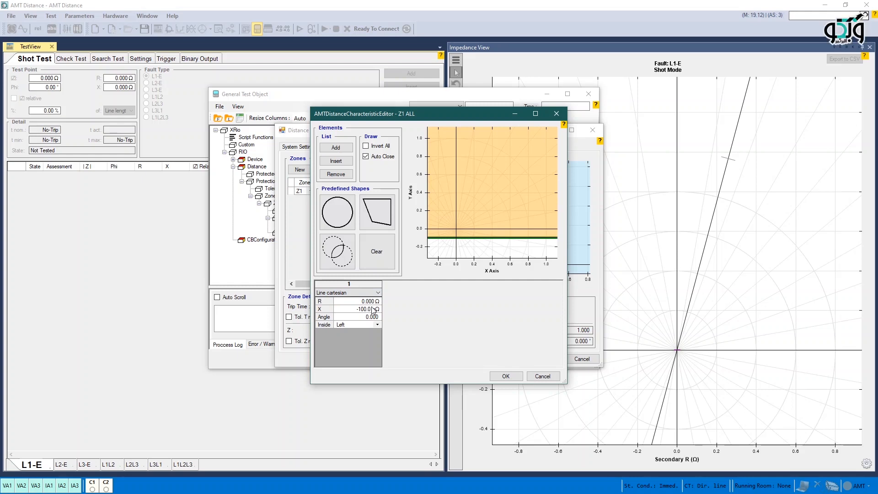
Add a second Line cartesian element with R 1 Ω, angle 65 and Inside set to Right
{"action": "left_click", "coordinate": [341, 151]}
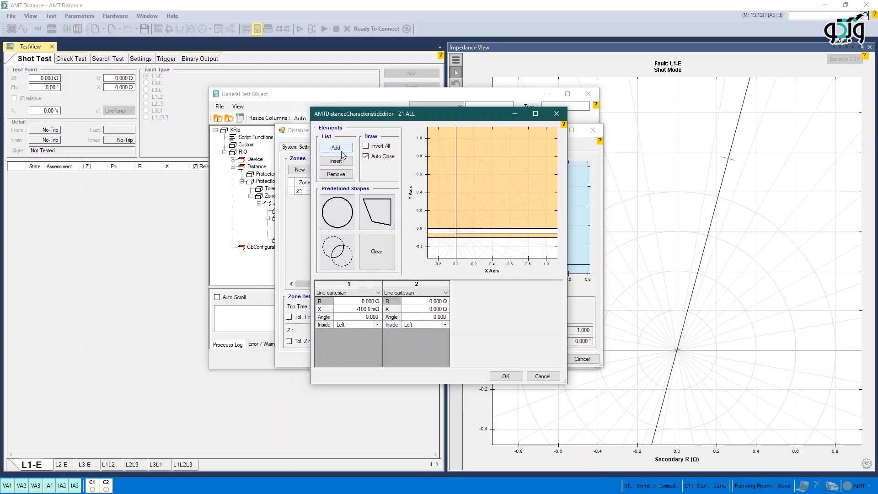
{"action": "left_click", "coordinate": [414, 304]}
{"action": "type", "text": "1Ω"}
{"action": "key", "text": "Return"}
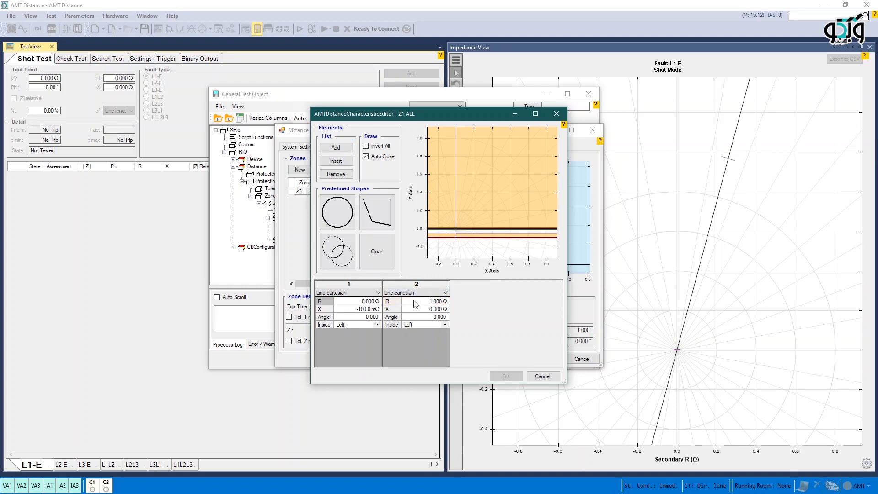
{"action": "left_click", "coordinate": [437, 318]}
{"action": "type", "text": "65"}
{"action": "key", "text": "Return"}
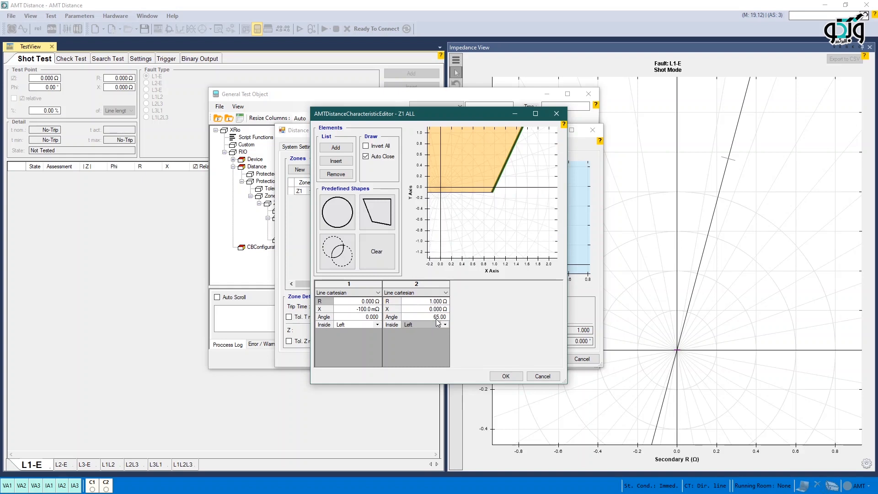
{"action": "left_click", "coordinate": [437, 325]}
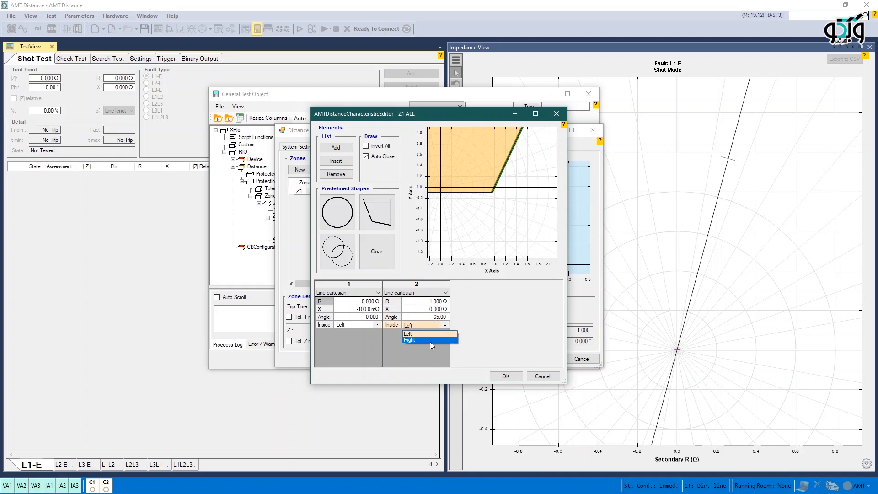
{"action": "left_click", "coordinate": [430, 341]}
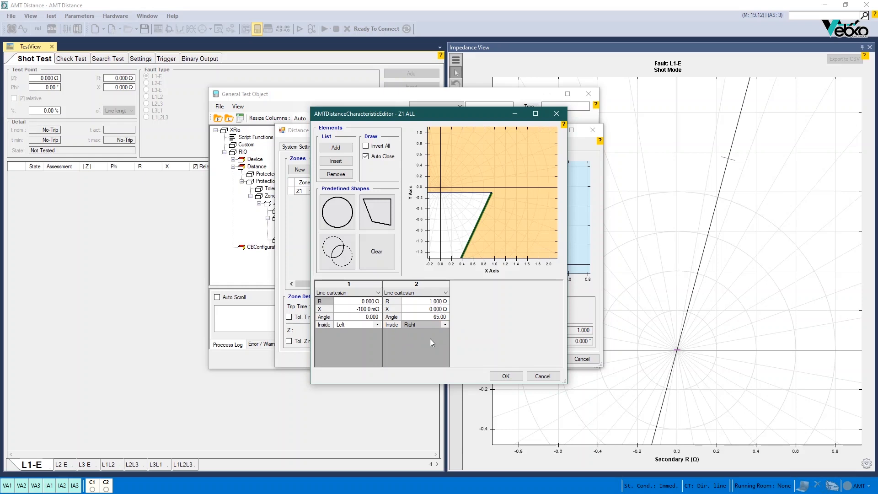
Add a third Line cartesian element with X 1 Ω and Inside set to Right
{"action": "left_click", "coordinate": [335, 147]}
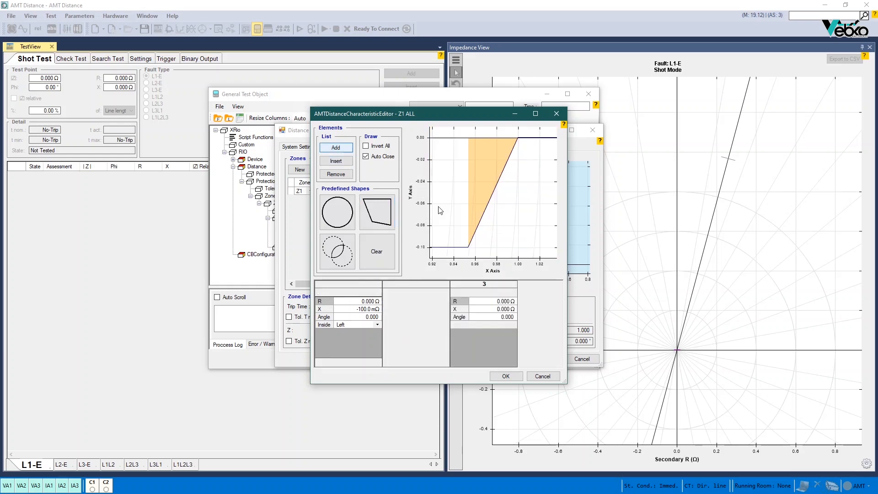
{"action": "left_click", "coordinate": [491, 310]}
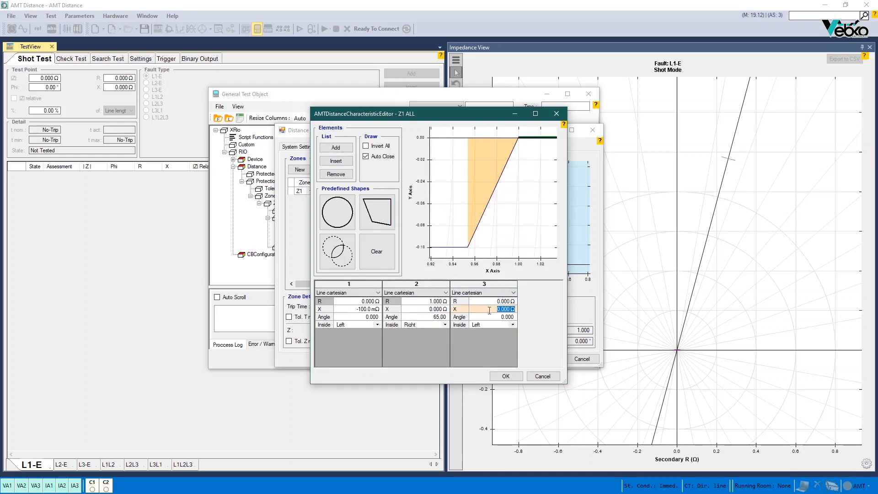
{"action": "type", "text": "1"}
{"action": "key", "text": "Return"}
{"action": "left_click", "coordinate": [492, 325]}
{"action": "left_click", "coordinate": [492, 341]}
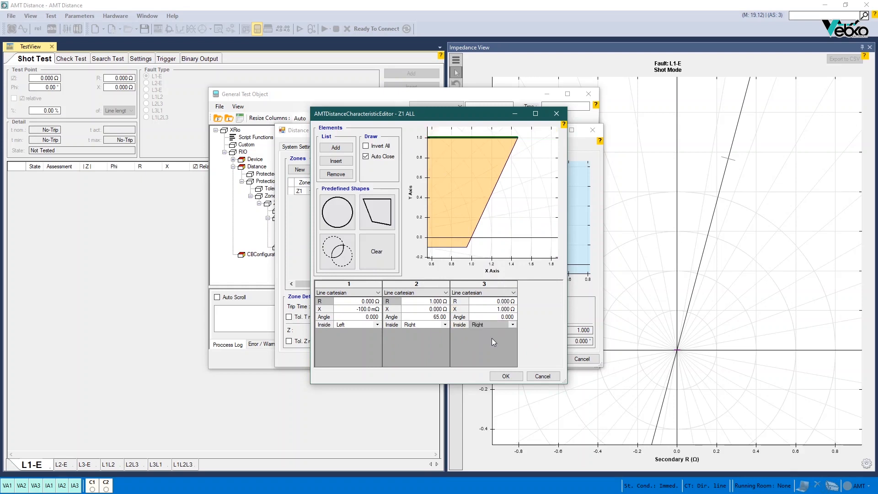
Add a fourth Line cartesian element with angle 65 and R -1 Ω
{"action": "left_click", "coordinate": [336, 148]}
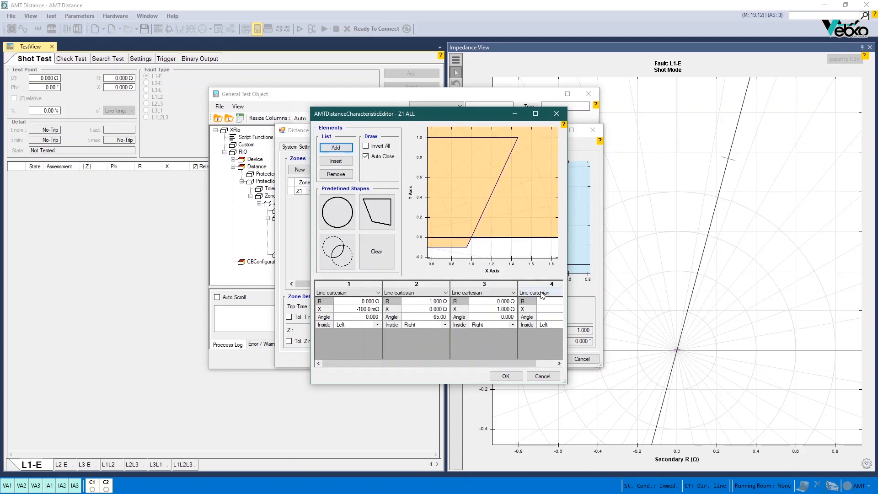
{"action": "left_click", "coordinate": [548, 317]}
{"action": "type", "text": "65"}
{"action": "key", "text": "Return"}
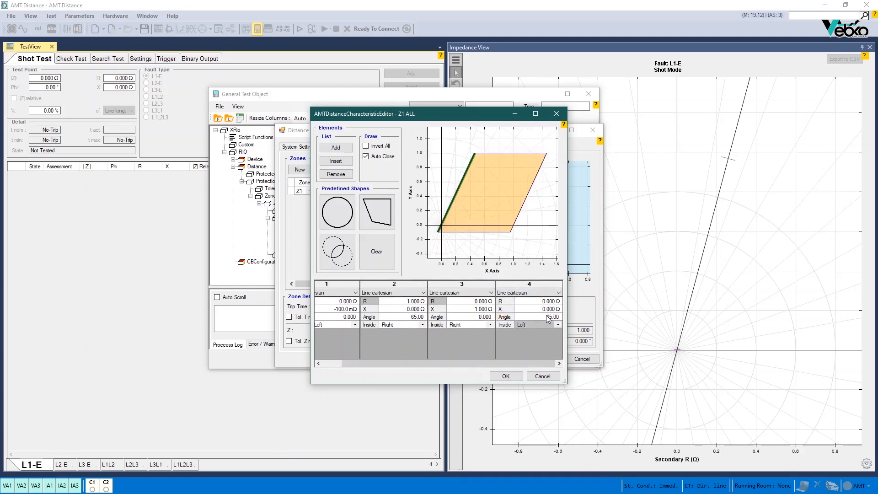
{"action": "left_click", "coordinate": [544, 301]}
{"action": "type", "text": "-1Ω"}
{"action": "key", "text": "Return"}
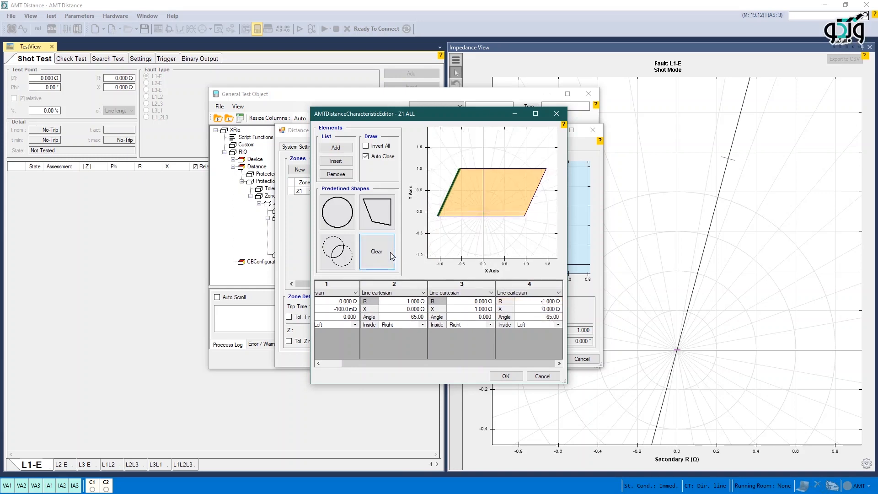
Remove elements 4, 3 and 2 from the characteristic, keeping only element 1
{"action": "left_click", "coordinate": [336, 175]}
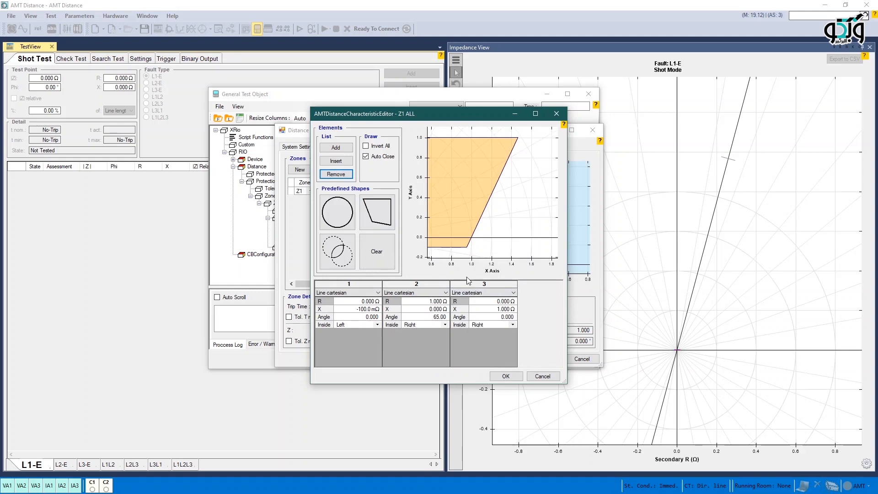
{"action": "left_click", "coordinate": [346, 177]}
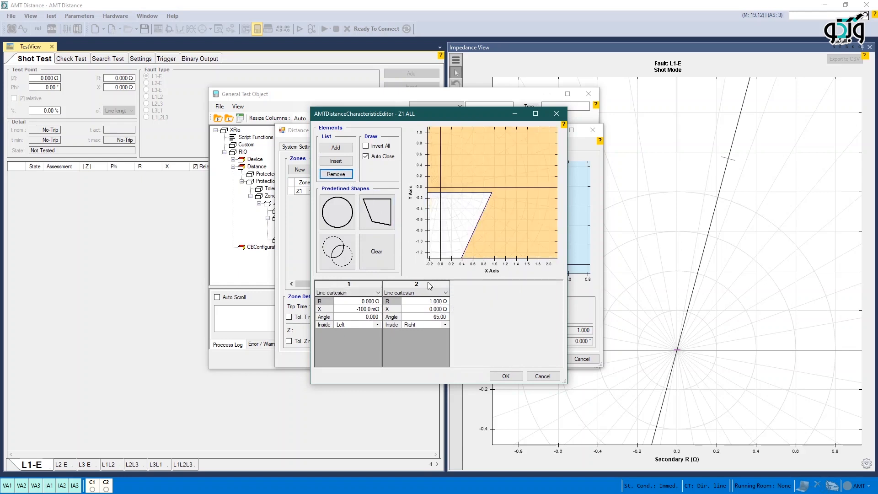
{"action": "left_click", "coordinate": [338, 175]}
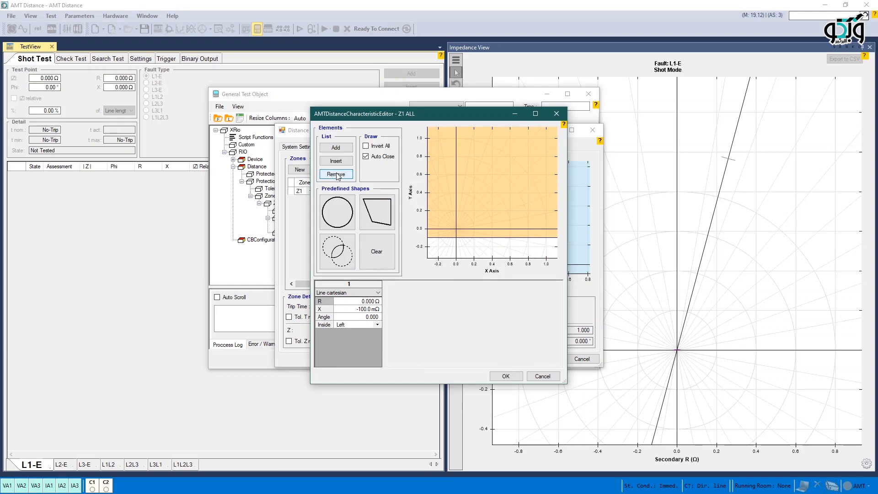
Change element 1 to Arc cartesian with R 1 Ω and Inside set to Right
{"action": "left_click", "coordinate": [353, 292]}
{"action": "left_click", "coordinate": [362, 315]}
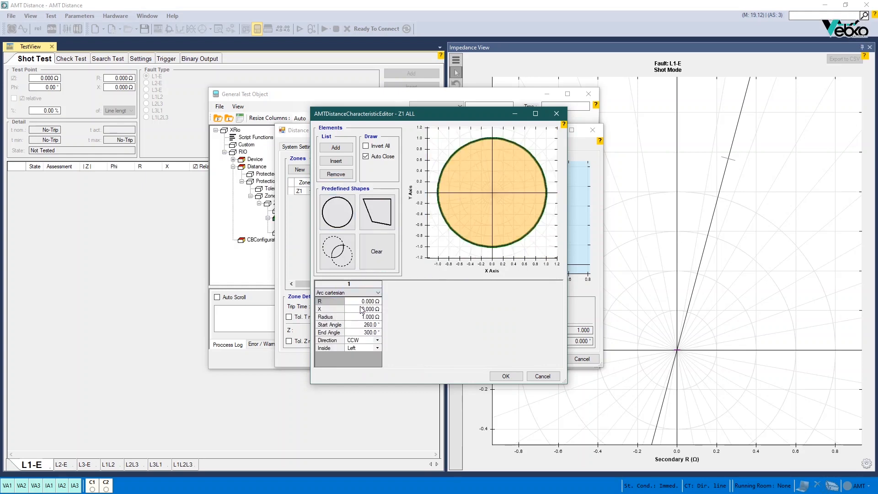
{"action": "left_click", "coordinate": [368, 302]}
{"action": "type", "text": "1"}
{"action": "key", "text": "Return"}
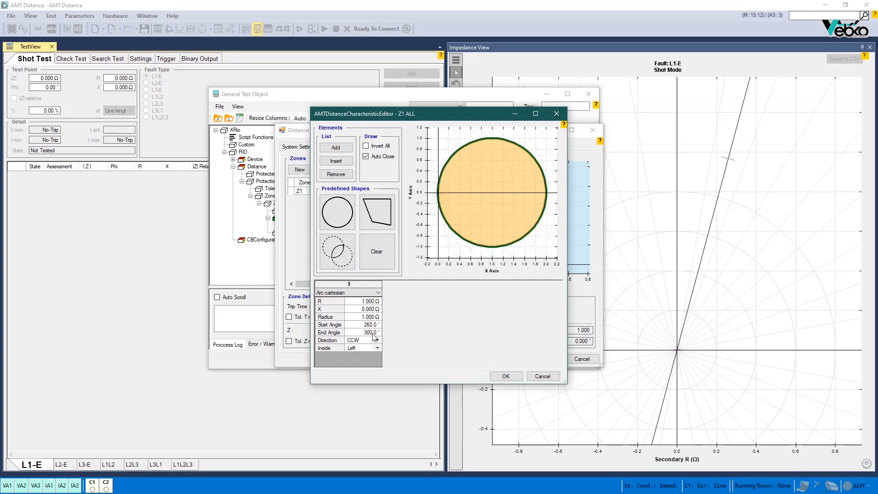
{"action": "left_click", "coordinate": [370, 348]}
{"action": "left_click", "coordinate": [370, 363]}
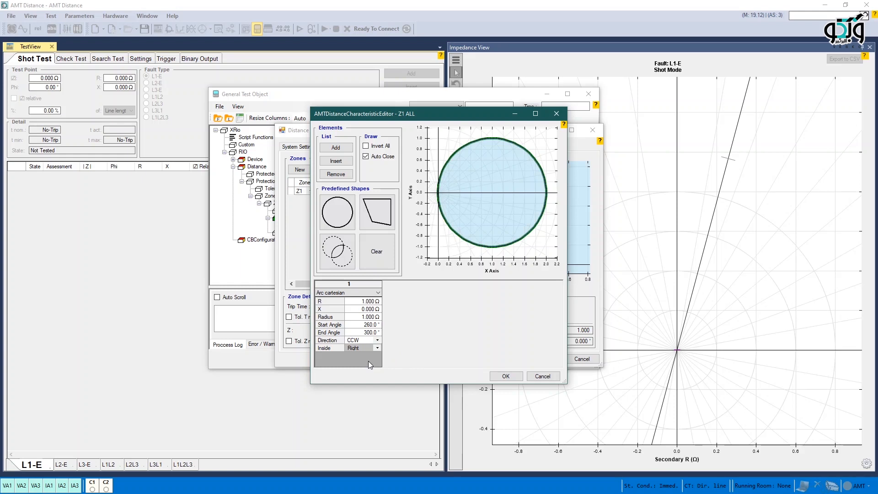
Change element 1 back to Line cartesian and add a second element of type Arc cartesian
{"action": "left_click", "coordinate": [356, 293]}
{"action": "left_click", "coordinate": [356, 299]}
{"action": "left_click", "coordinate": [336, 148]}
{"action": "left_click", "coordinate": [416, 293]}
{"action": "left_click", "coordinate": [423, 314]}
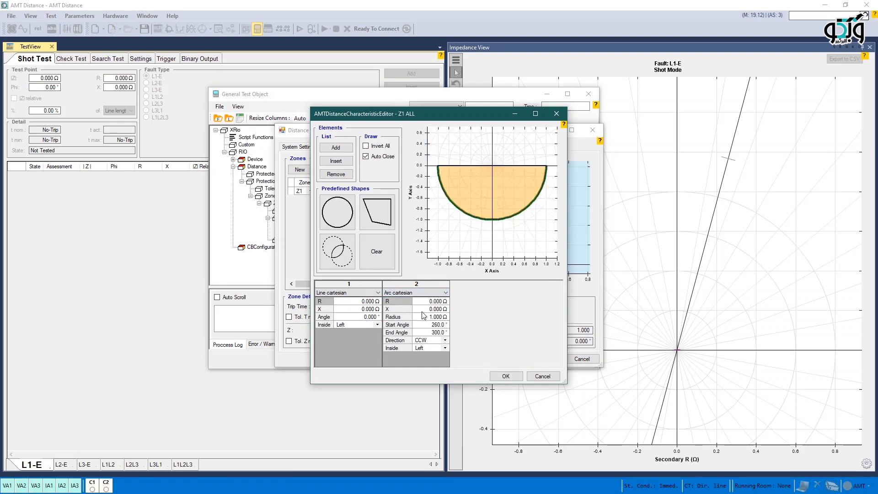
Set the angle of the Line cartesian element 1 to 15°
{"action": "left_click", "coordinate": [368, 317]}
{"action": "type", "text": "15"}
{"action": "key", "text": "Return"}
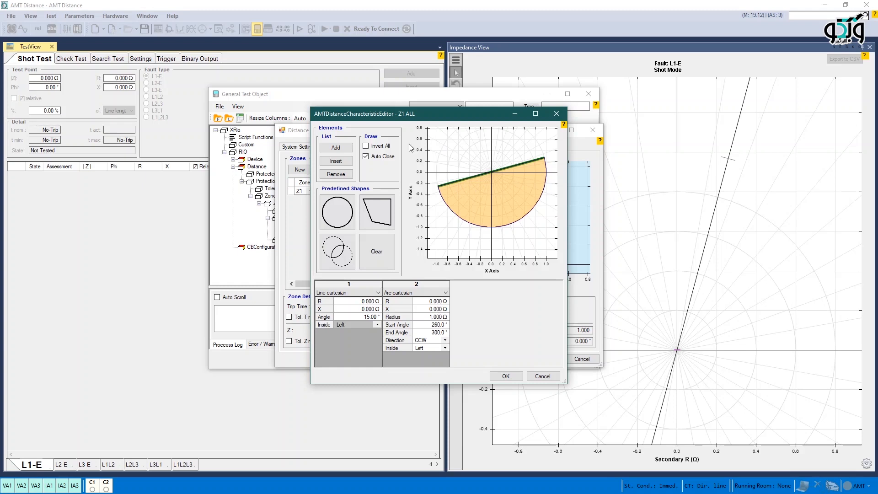
Add a third Line cartesian element and set its angle to 25
{"action": "left_click", "coordinate": [336, 148]}
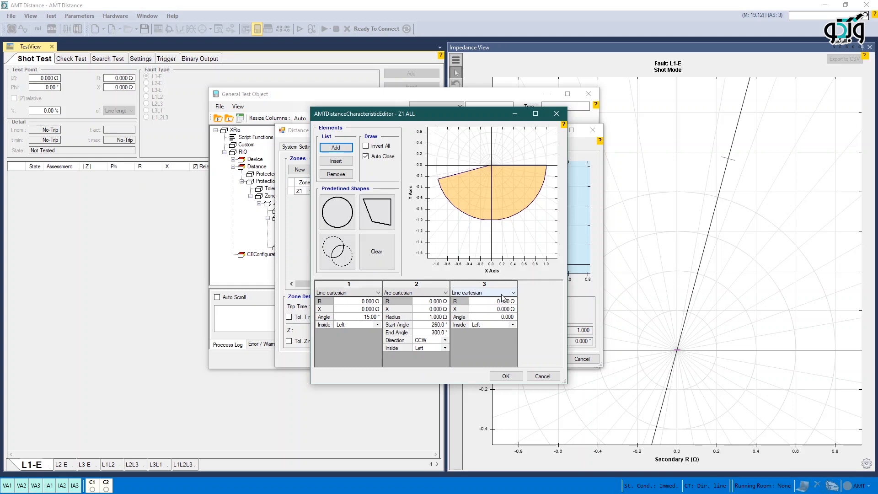
{"action": "left_click", "coordinate": [508, 317]}
{"action": "type", "text": "2"}
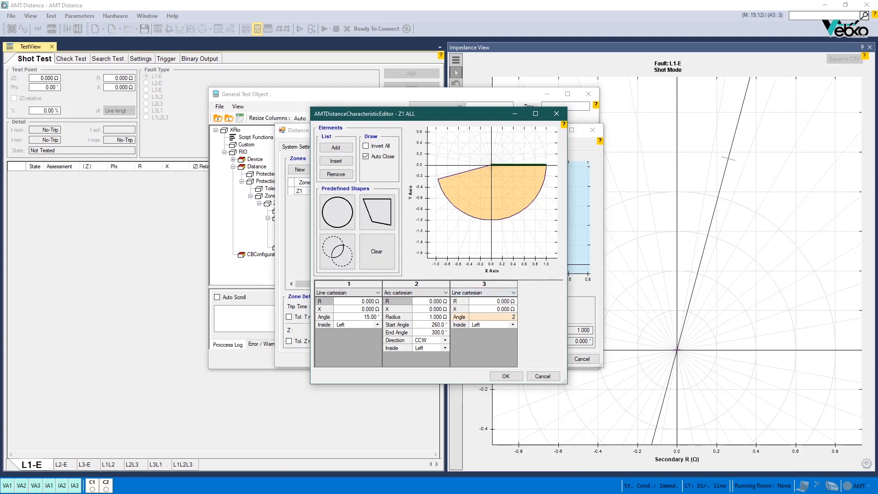
{"action": "type", "text": "5"}
{"action": "key", "text": "Return"}
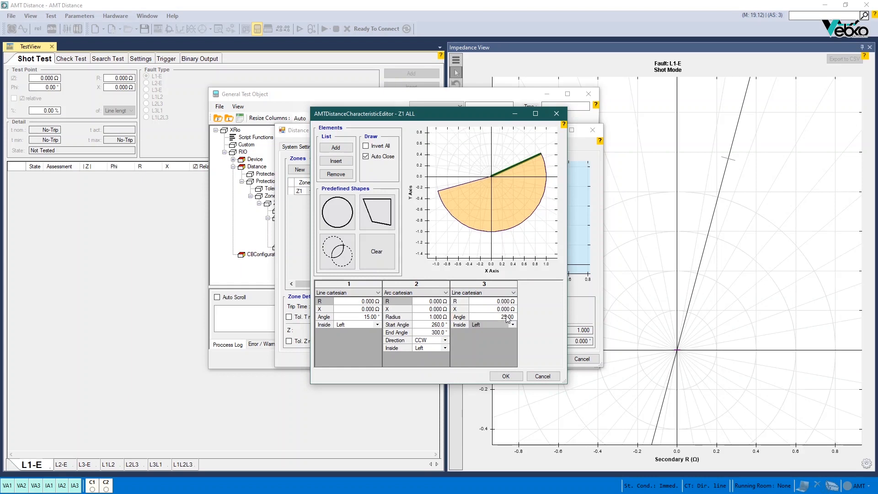